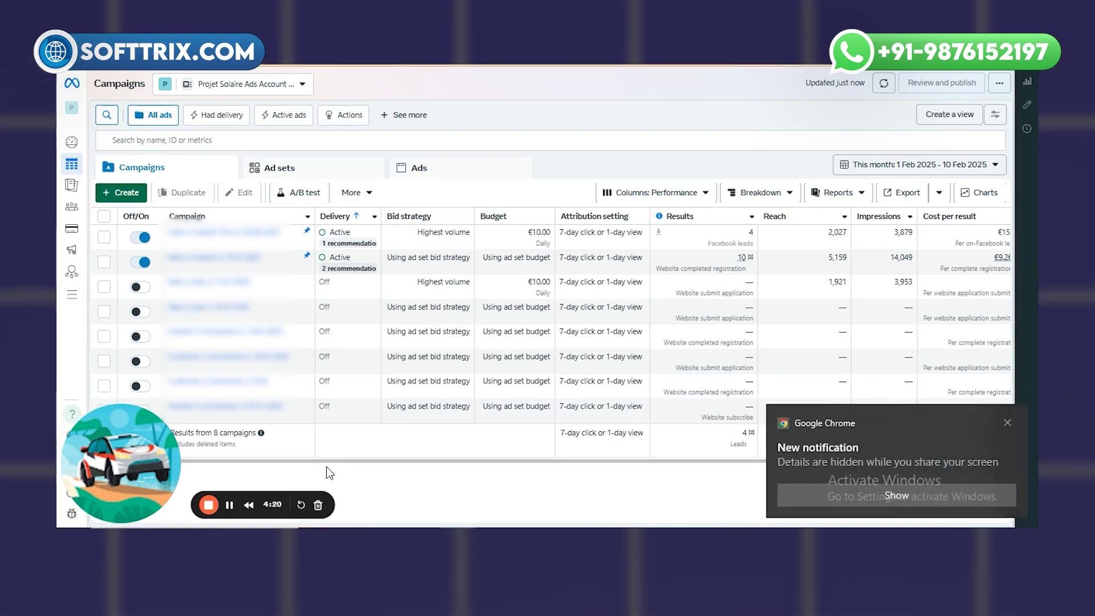
- Select the first active campaign and drill down to Ad Set 1's three image ads
left_click(1006, 422)
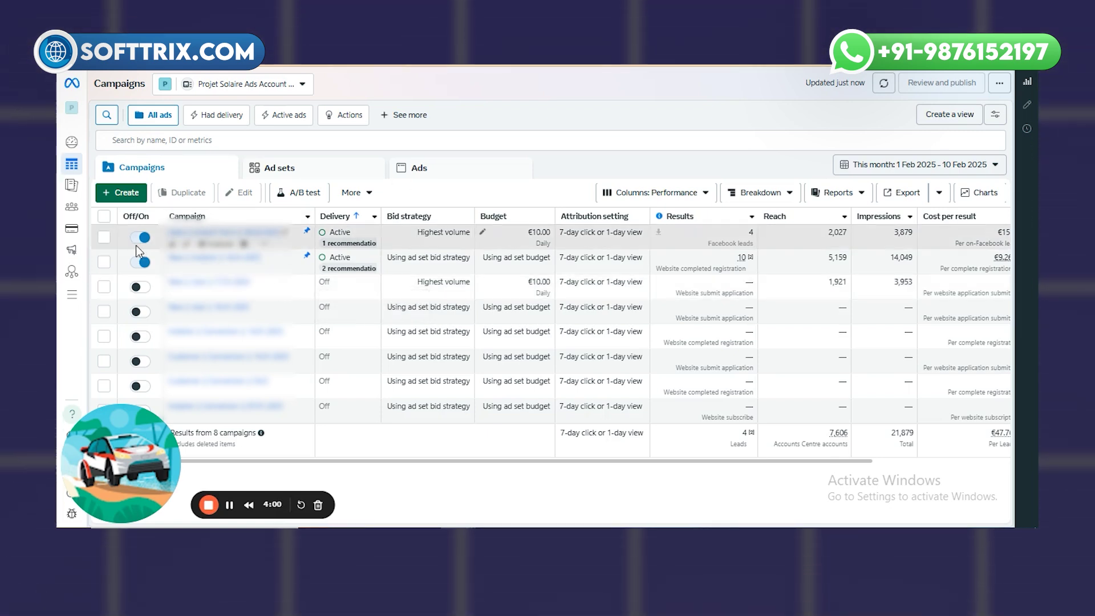
left_click(104, 238)
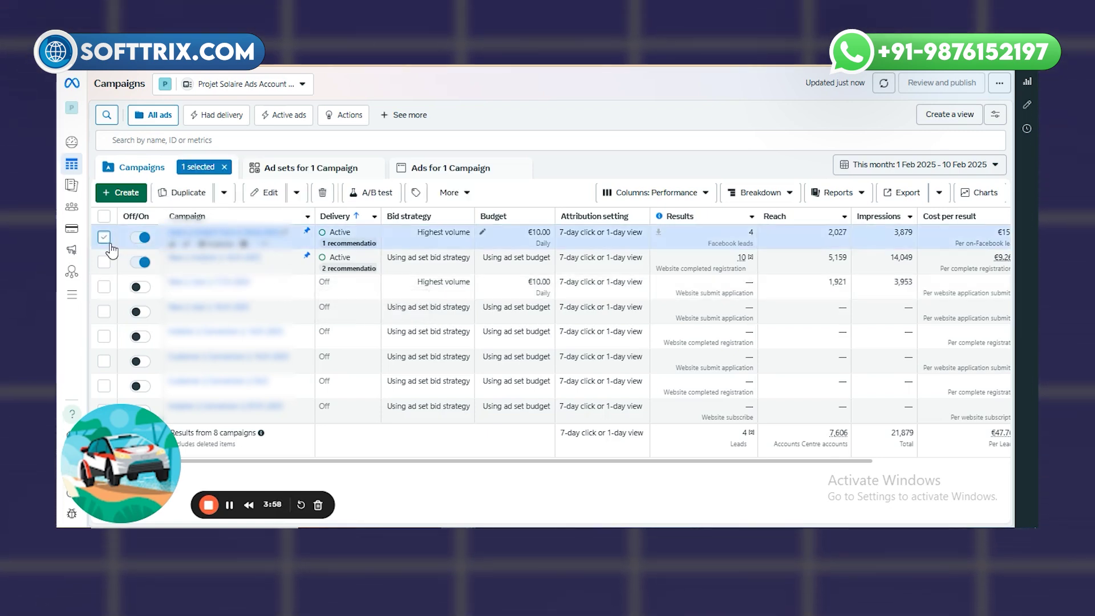
left_click(312, 169)
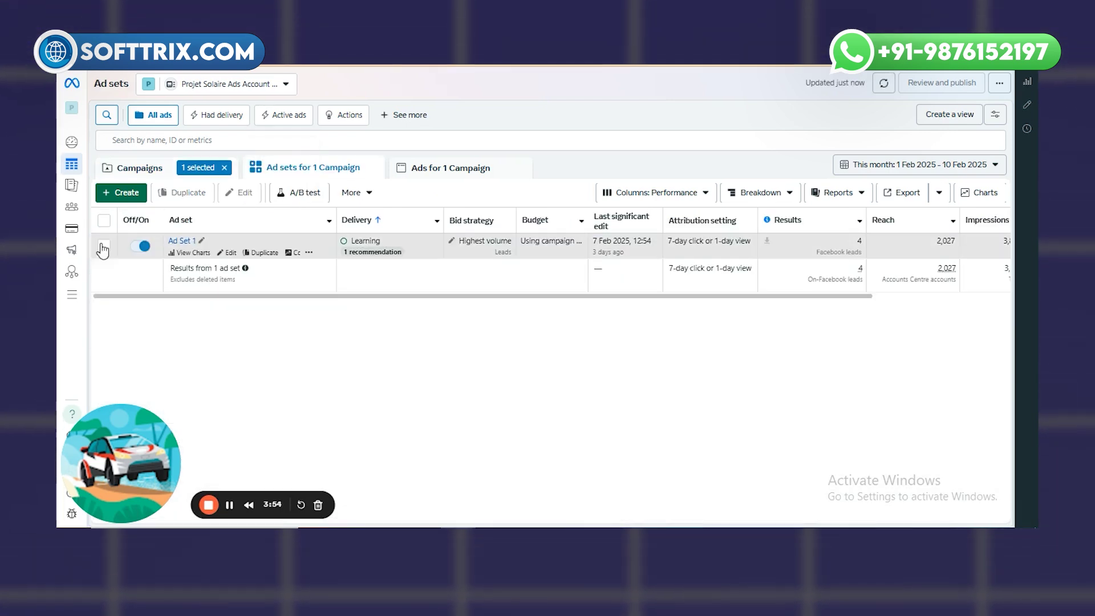
left_click(470, 177)
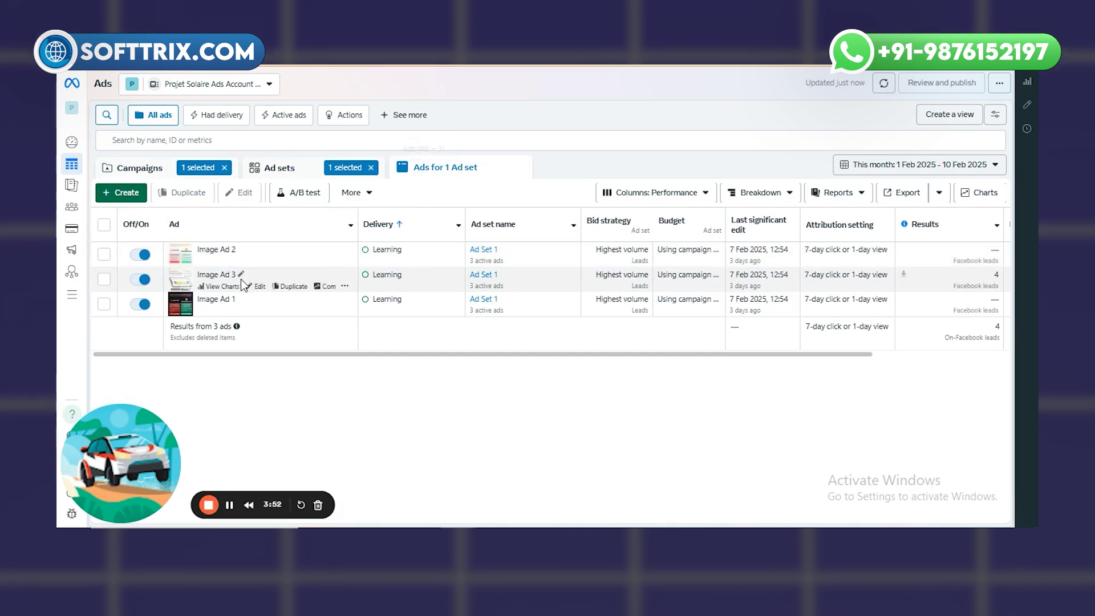
mouse_move(262, 263)
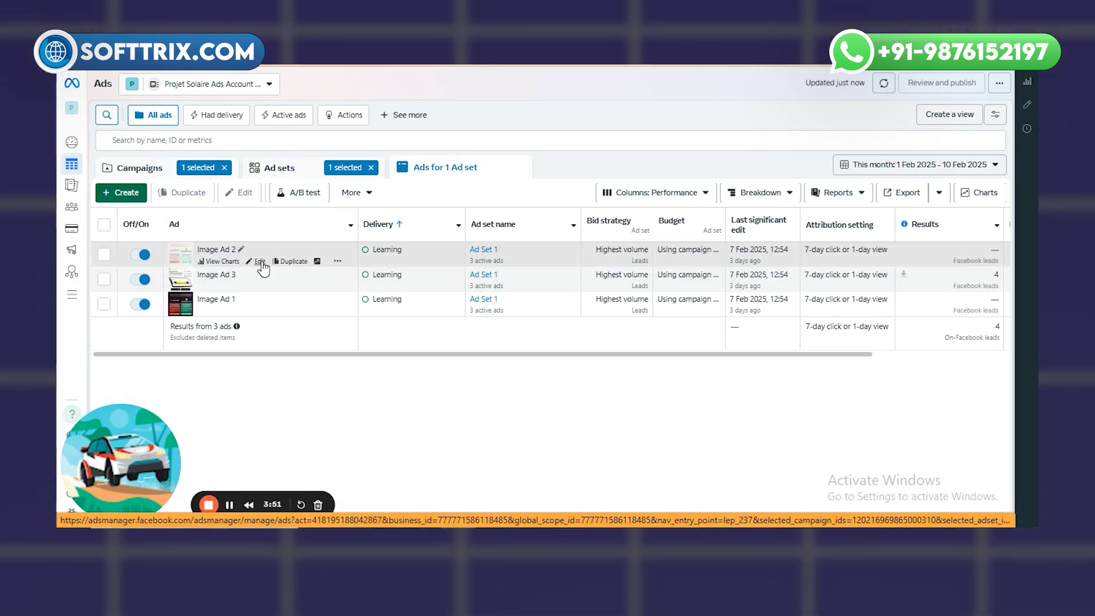
- Edit Image Ad 2 and start the Lead delivery CRM setup
left_click(260, 262)
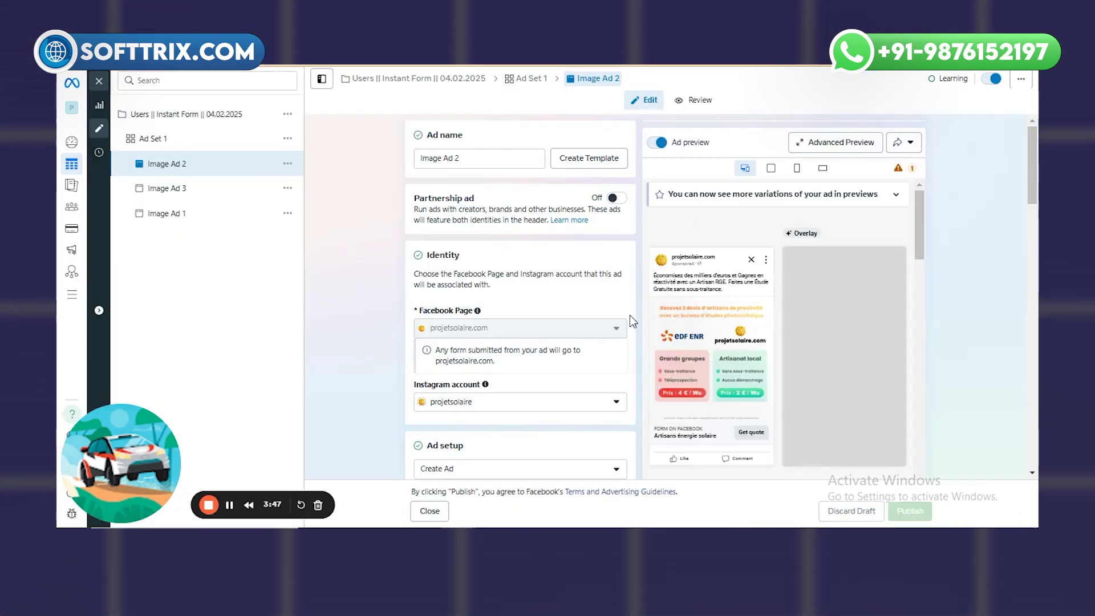
scroll(524, 310, "down", 3)
scroll(525, 317, "down", 3)
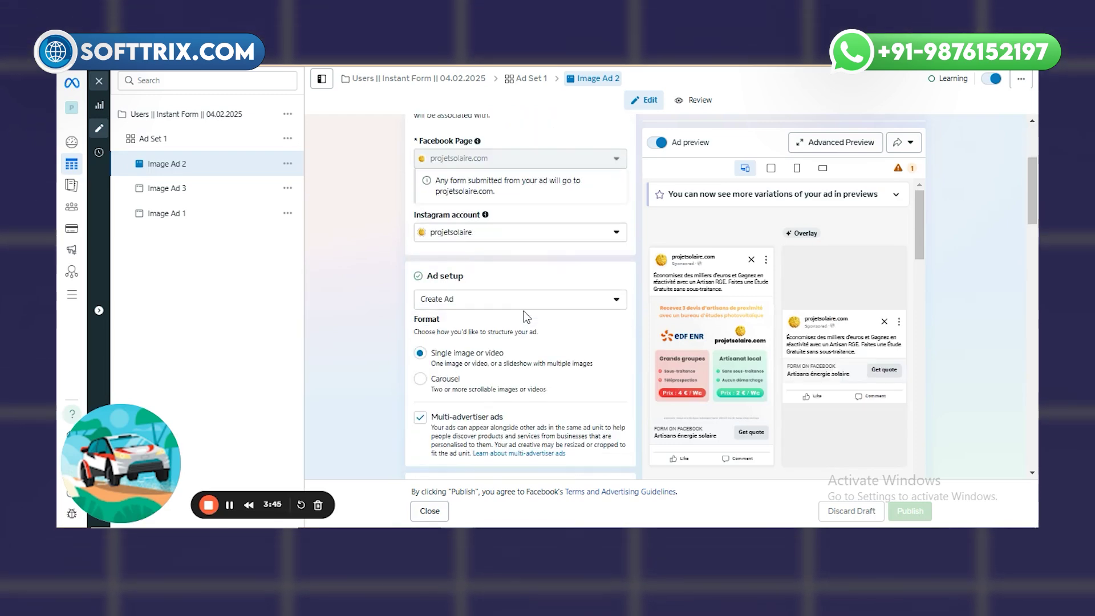
scroll(523, 317, "down", 5)
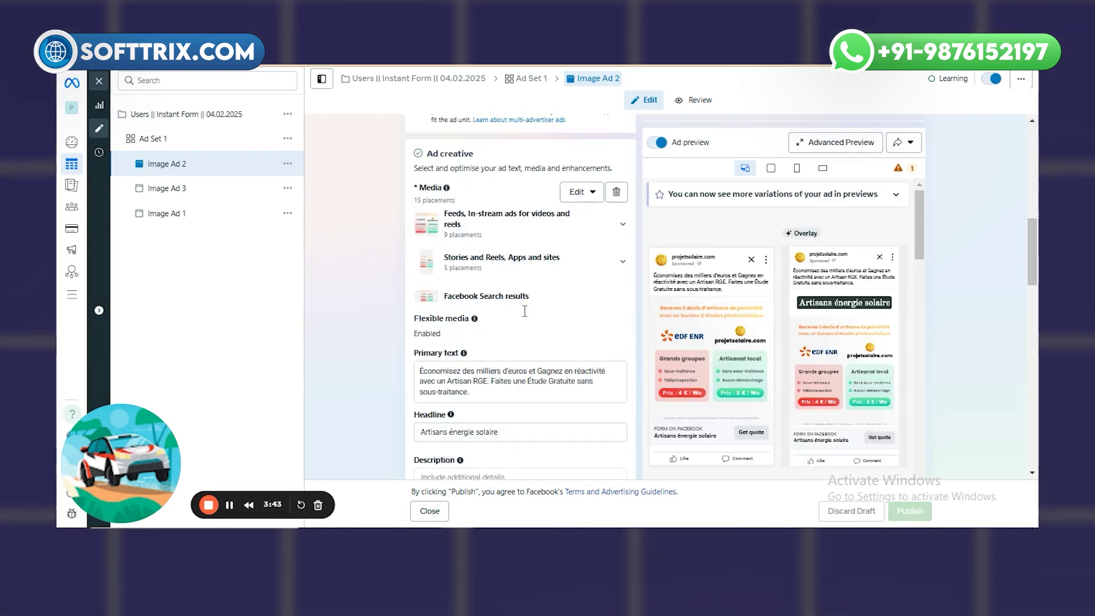
scroll(525, 317, "down", 6)
scroll(524, 315, "down", 6)
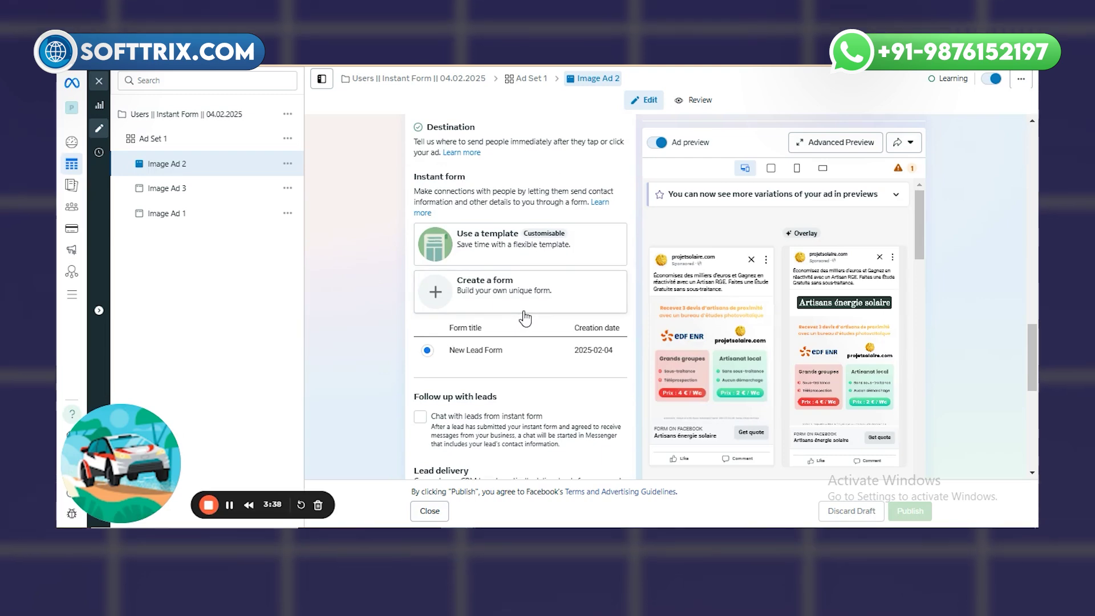
scroll(525, 318, "down", 2)
scroll(526, 317, "down", 2)
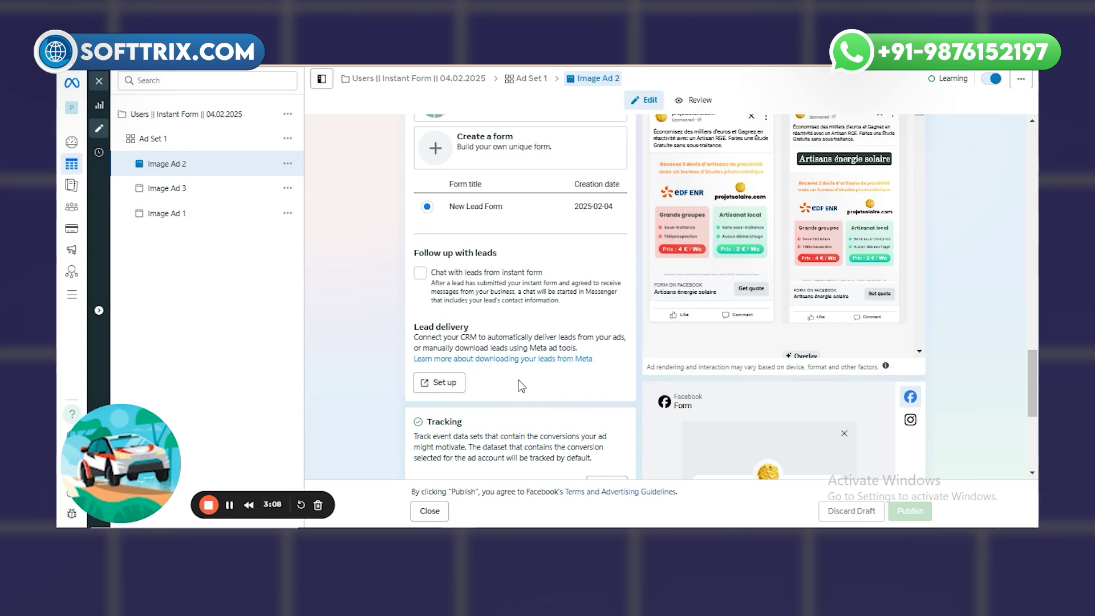
left_click(445, 395)
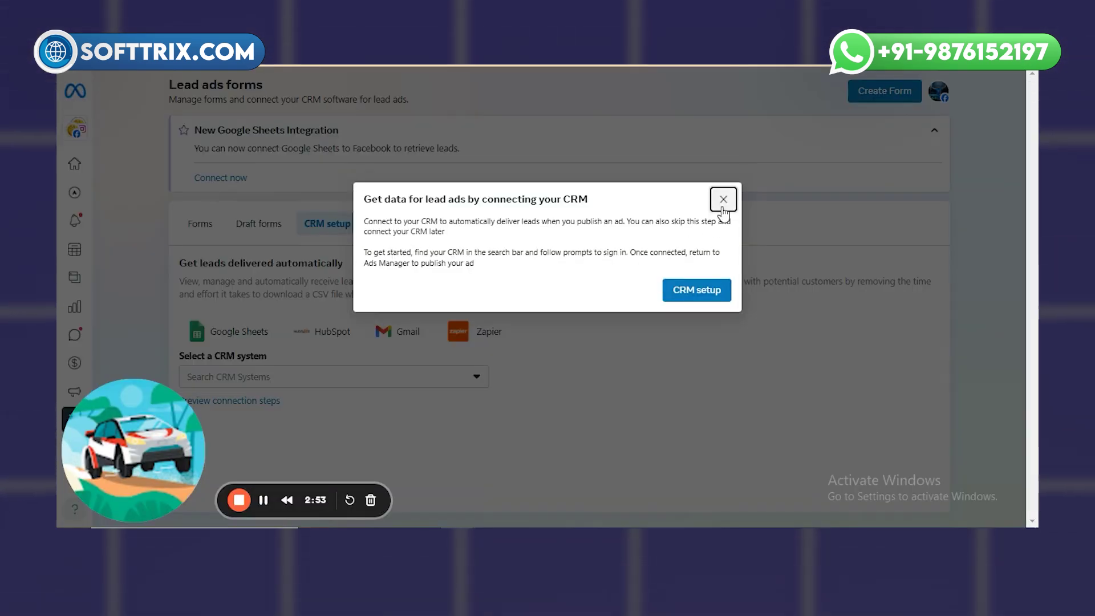
- Dismiss the CRM introduction and pick Google Sheets under CRM setup
left_click(722, 201)
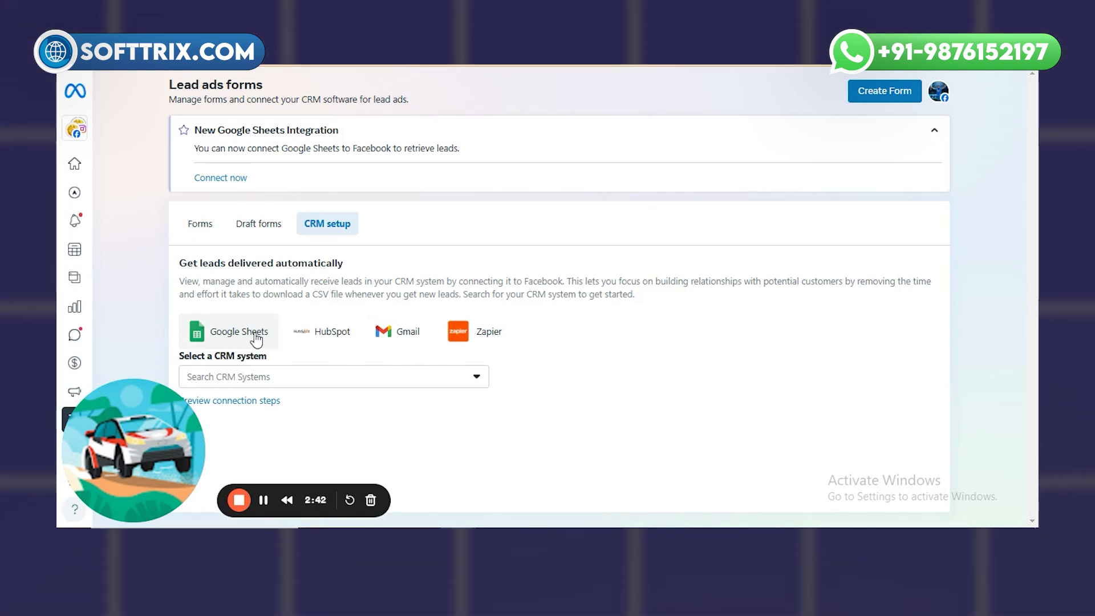
left_click(256, 336)
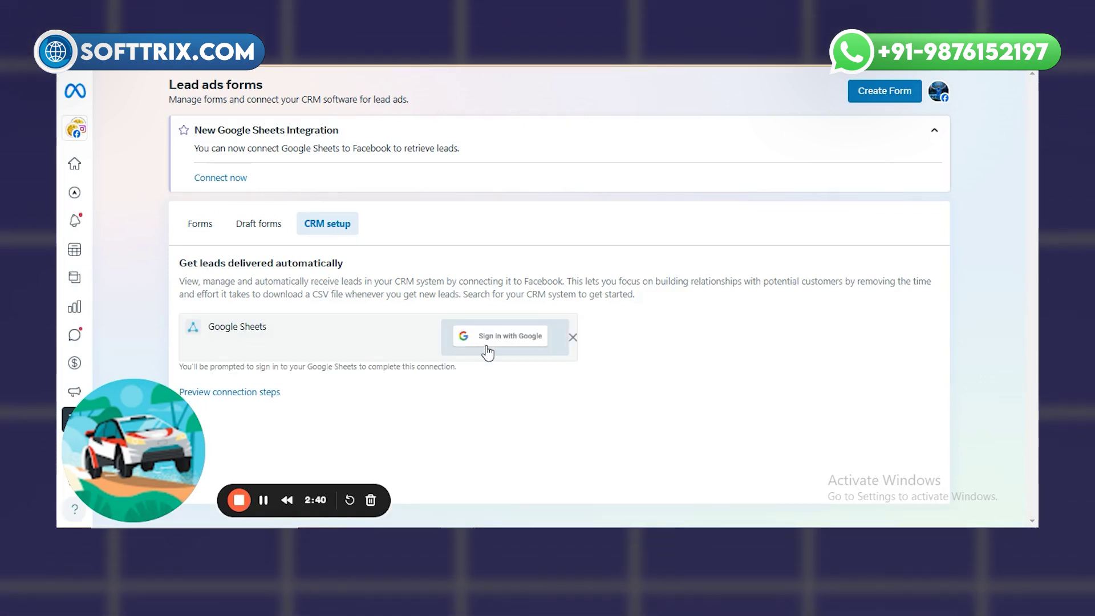
right_click(313, 64)
left_click(318, 179)
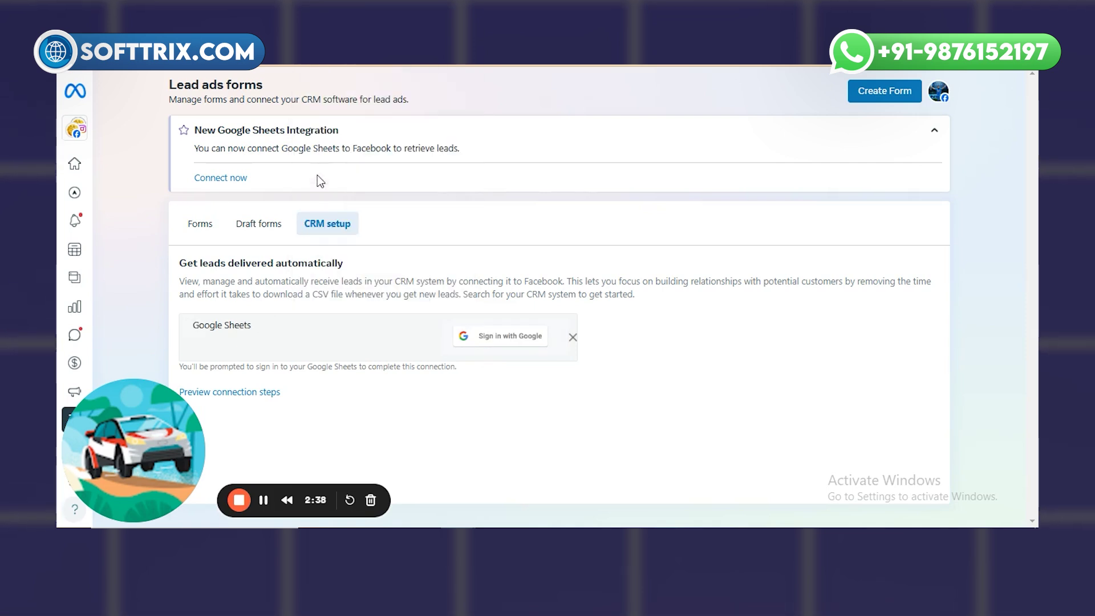
- Begin Sign in with Google for the Google Sheet integration
left_click(481, 342)
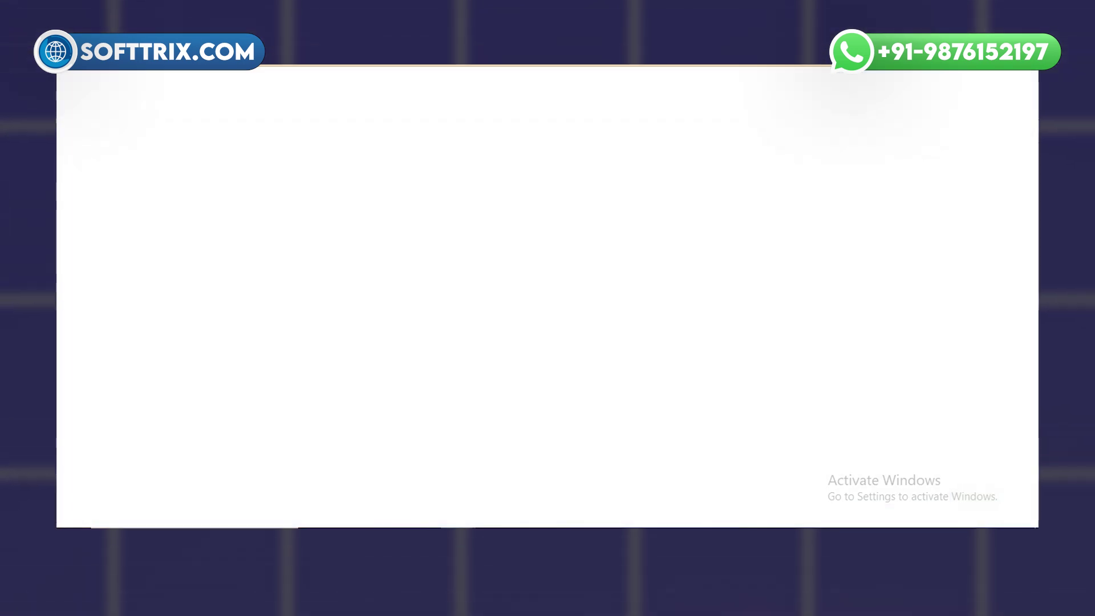
right_click(332, 66)
left_click(361, 170)
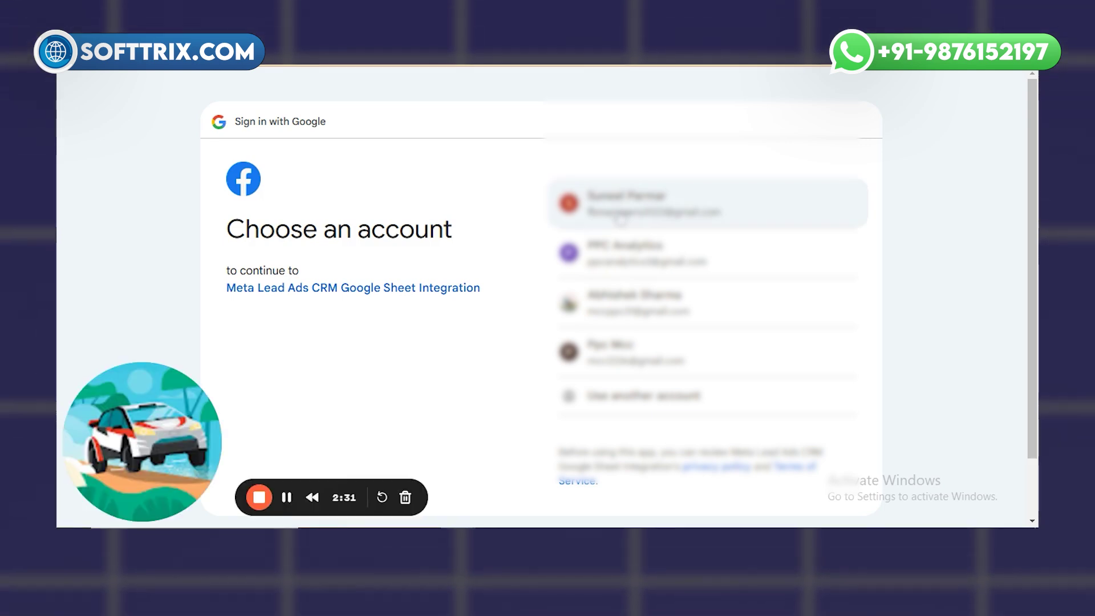
- Sign in with the first Google account and allow the integration access to Google Sheets
left_click(620, 218)
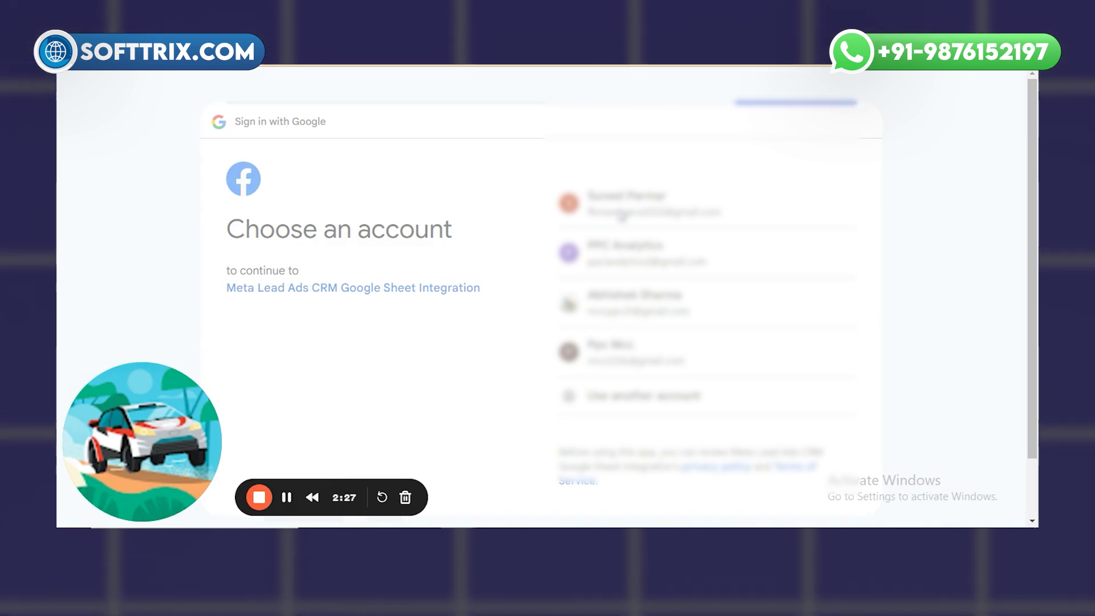
scroll(740, 411, "down", 2)
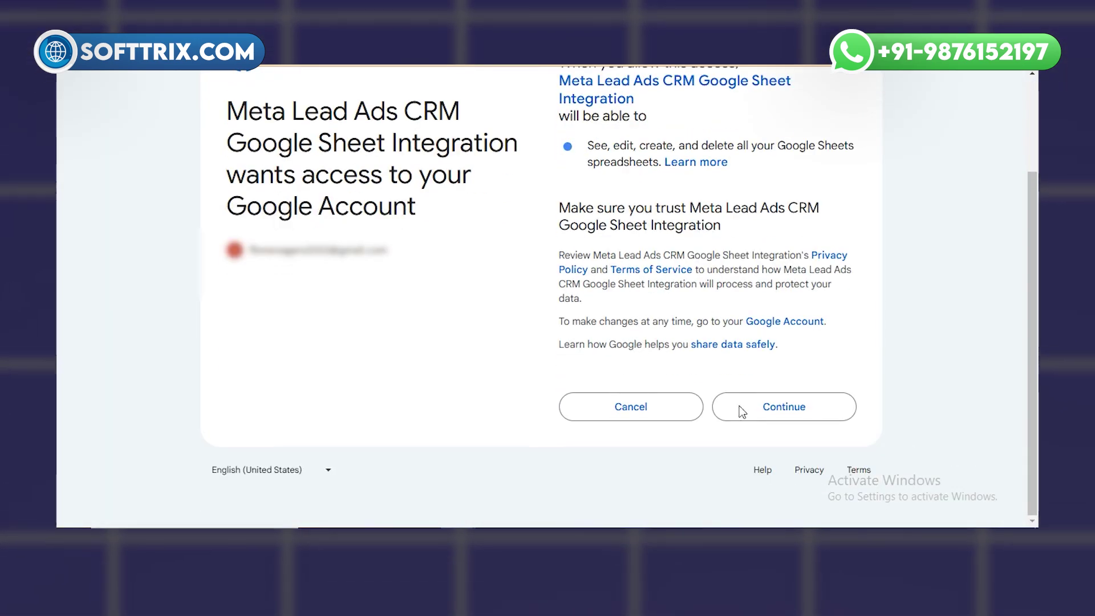
scroll(759, 405, "up", 2)
scroll(759, 406, "down", 2)
left_click(753, 408)
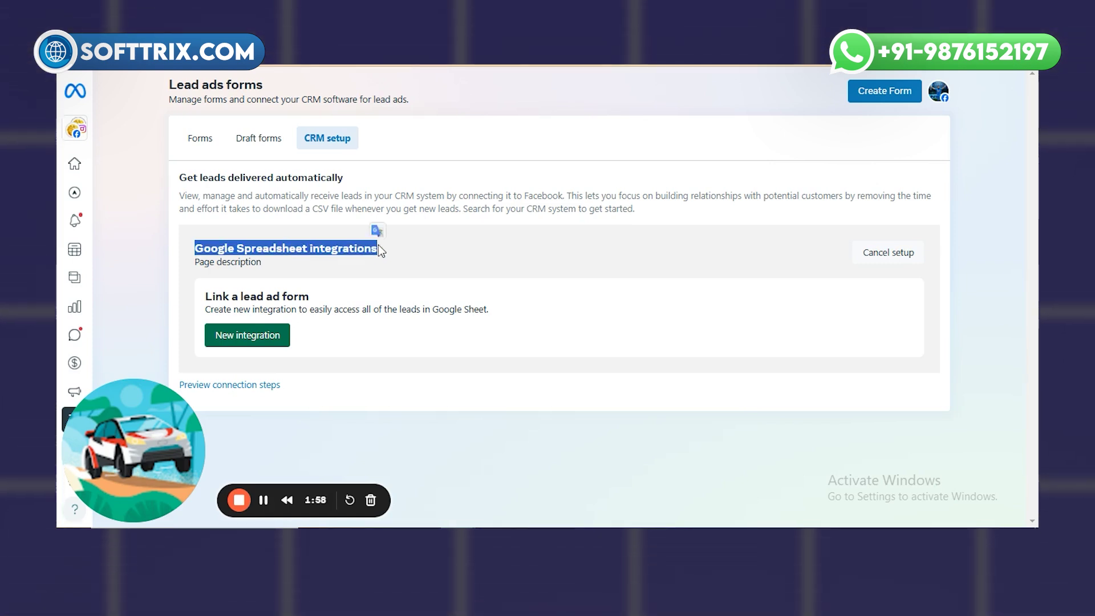
- Create a new integration using the pasted 'New Projet Solaire Fb leads' sheet URL and continue
left_click(263, 340)
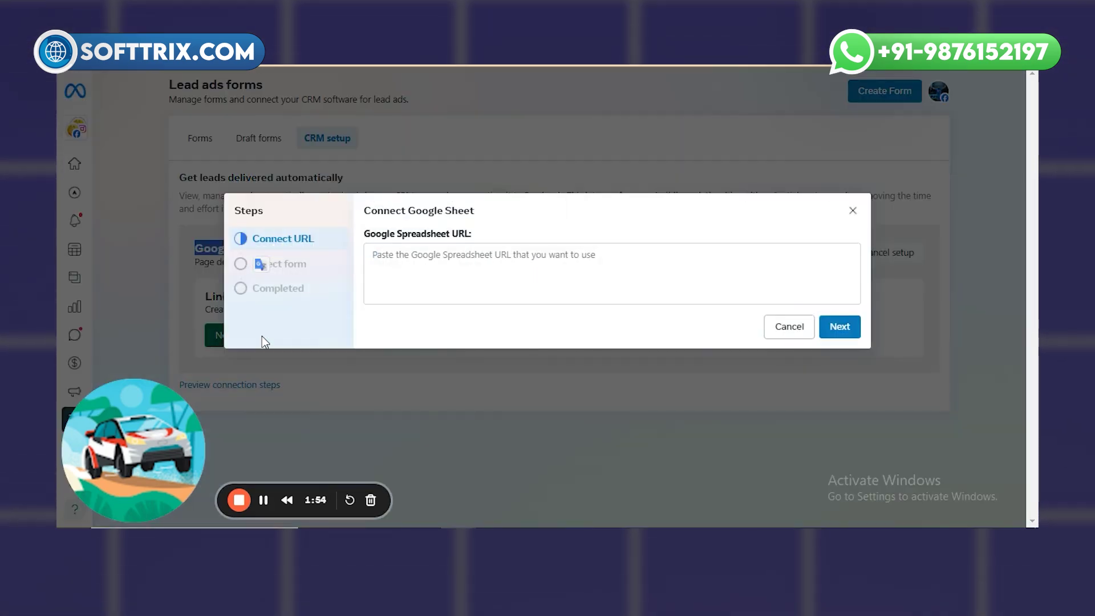
left_click(428, 263)
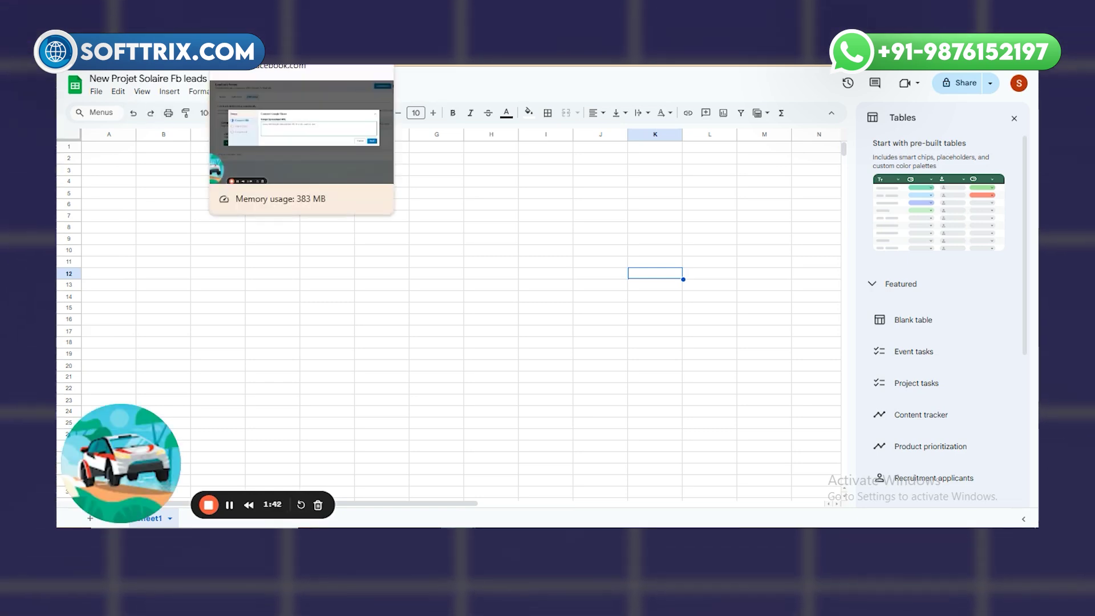
left_click(257, 62)
left_click(442, 261)
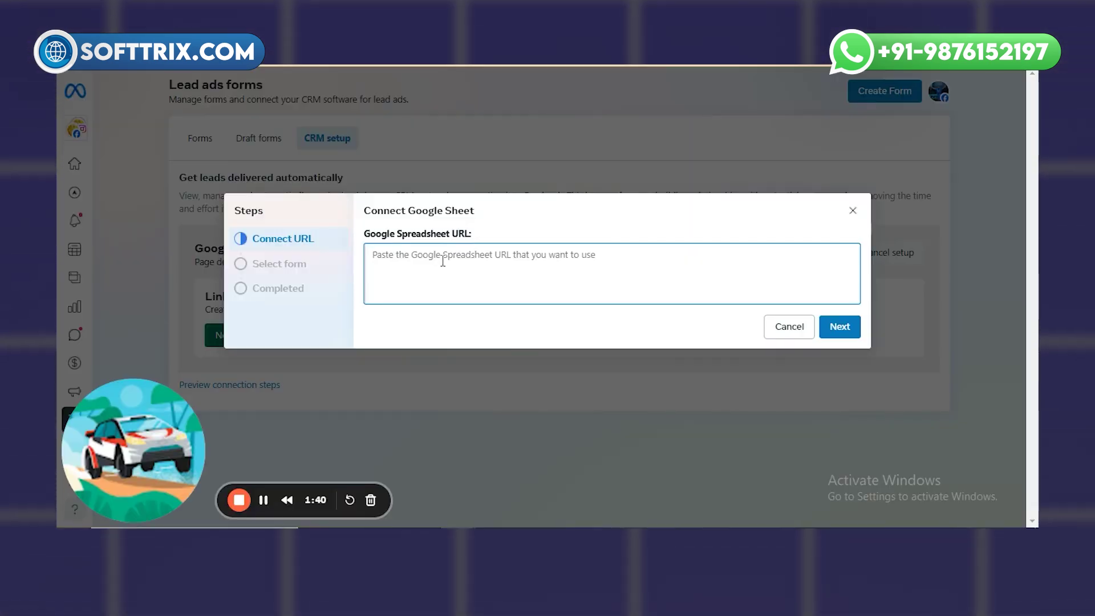
left_click(840, 327)
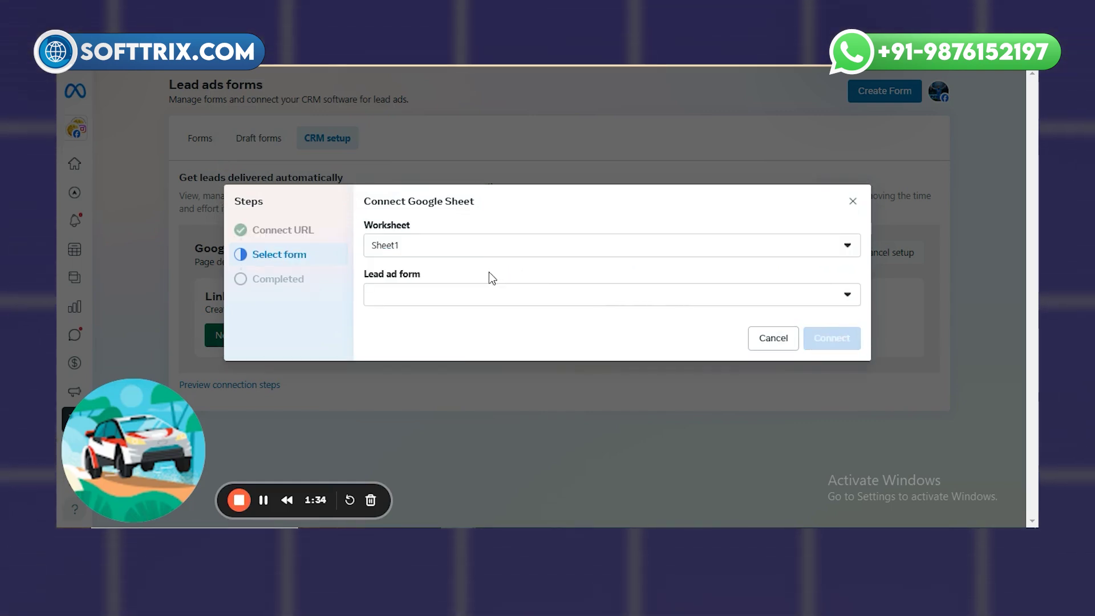
- Keep Sheet1 as worksheet, select New Lead Form as the lead ad form, and connect
left_click(517, 252)
left_click(517, 251)
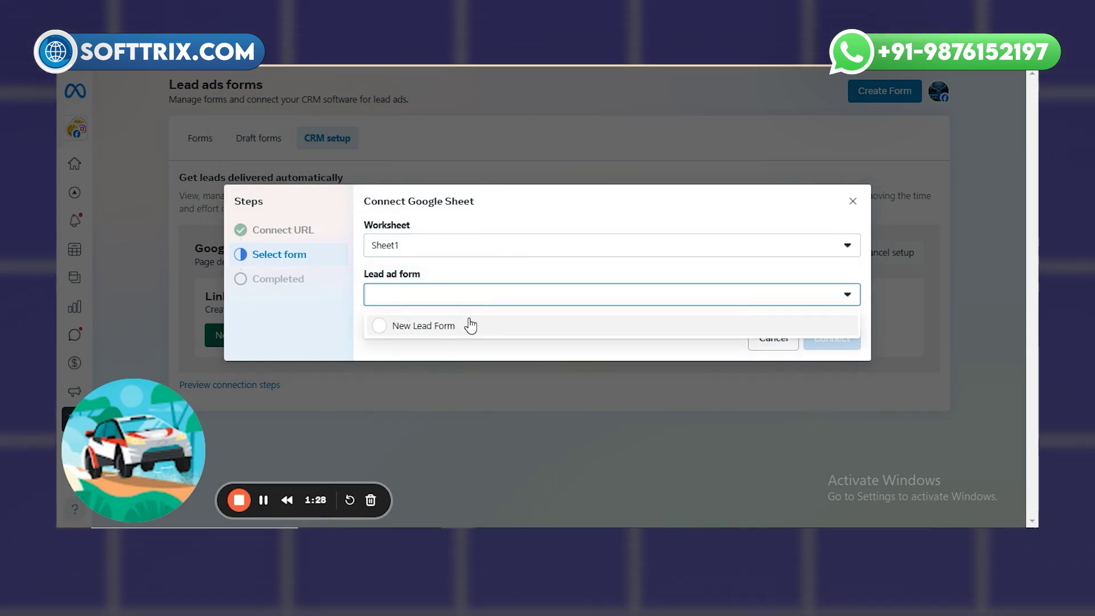
left_click(394, 326)
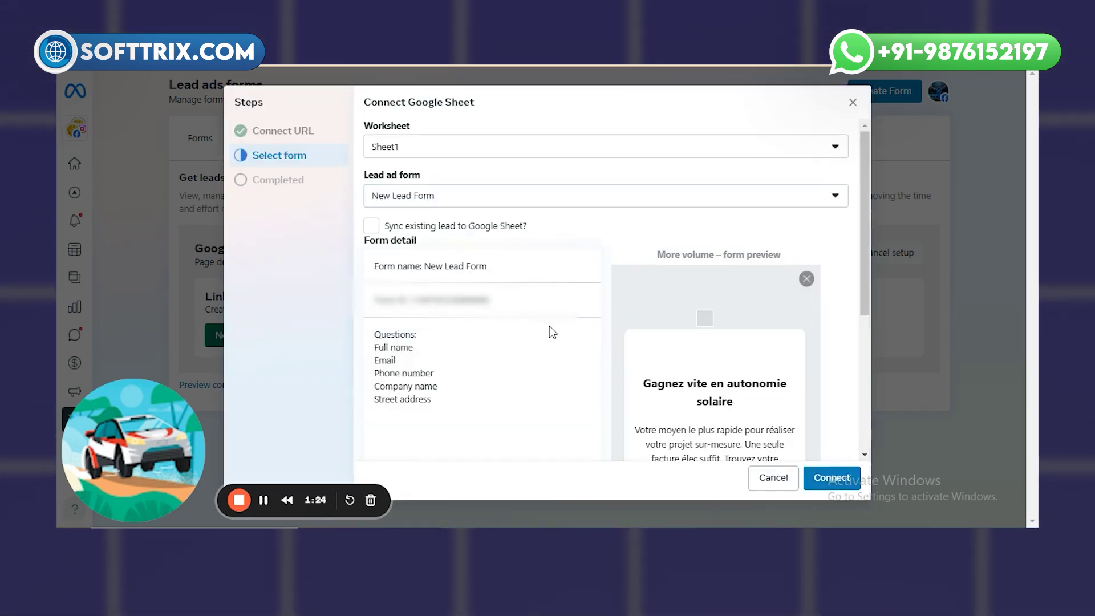
scroll(716, 393, "down", 4)
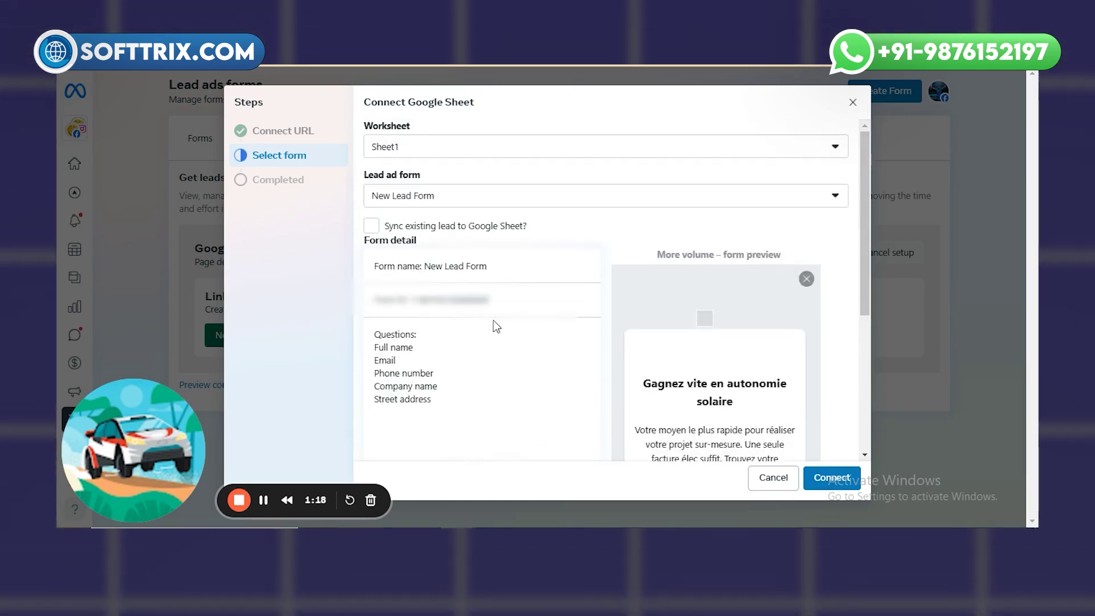
left_click(542, 202)
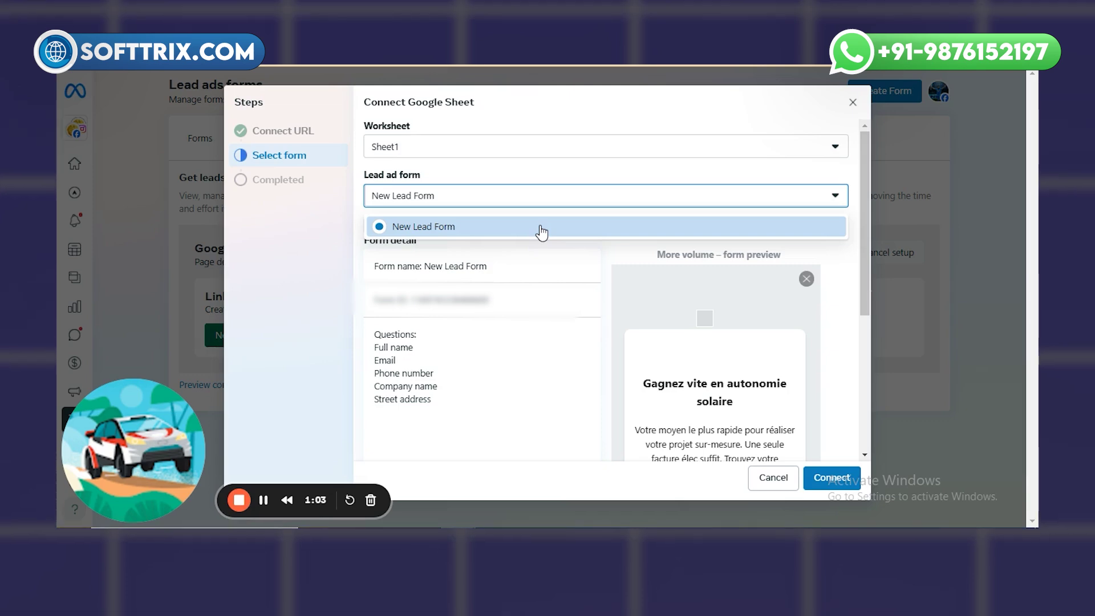
left_click(843, 483)
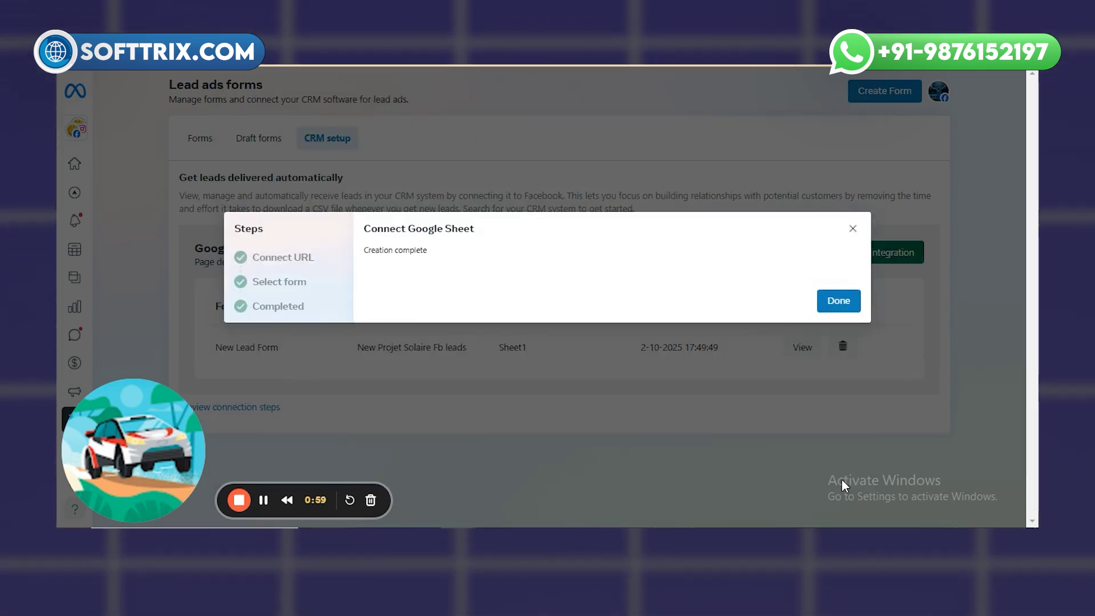
- Dismiss the completion message and view the New Lead Form integration details
left_click(857, 302)
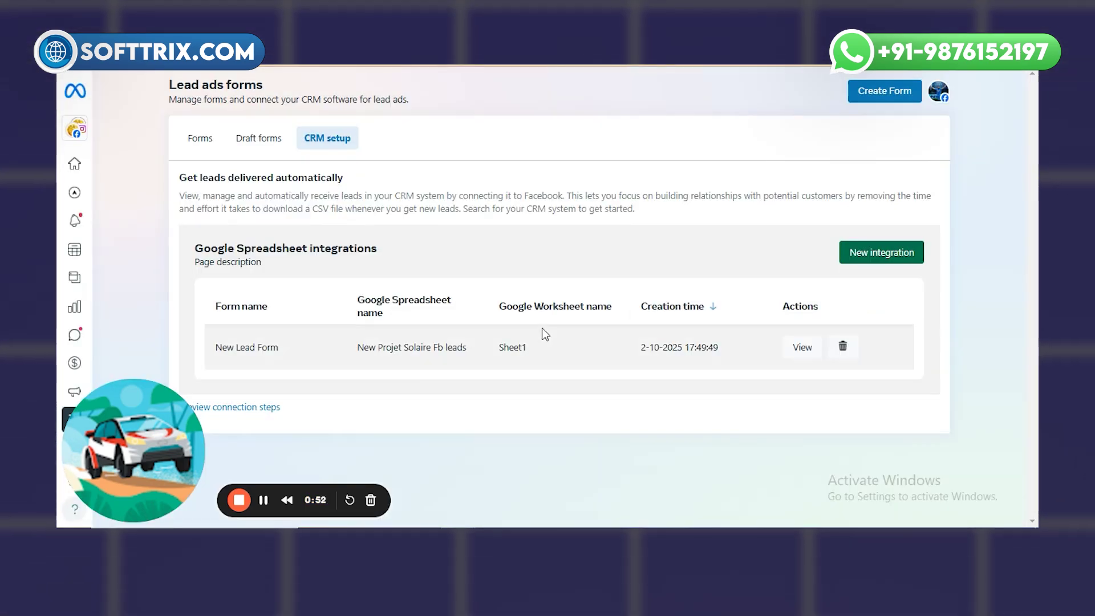
left_click(805, 349)
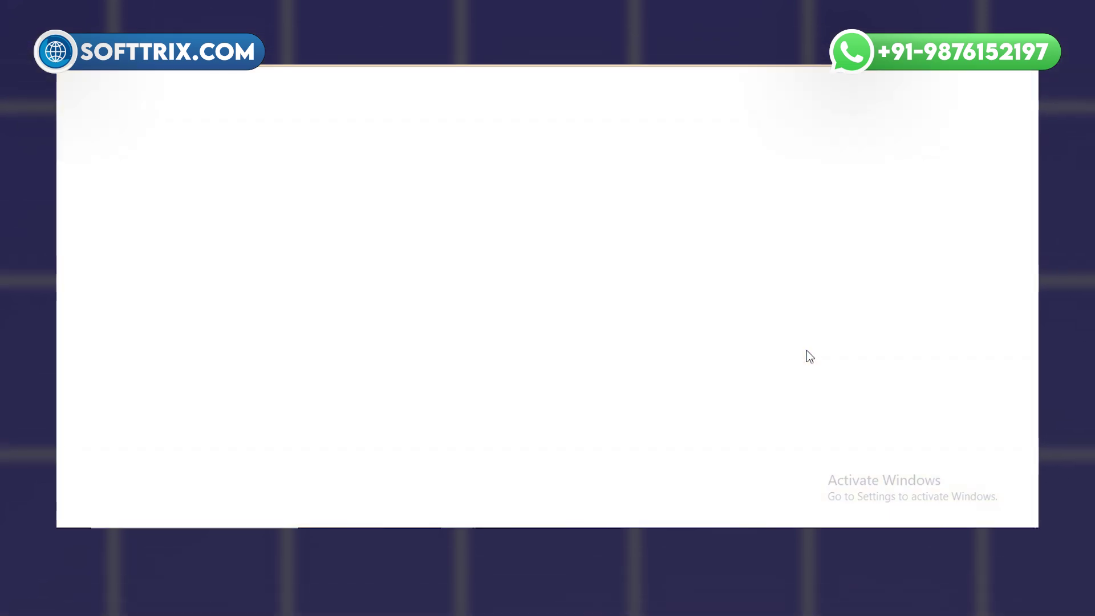